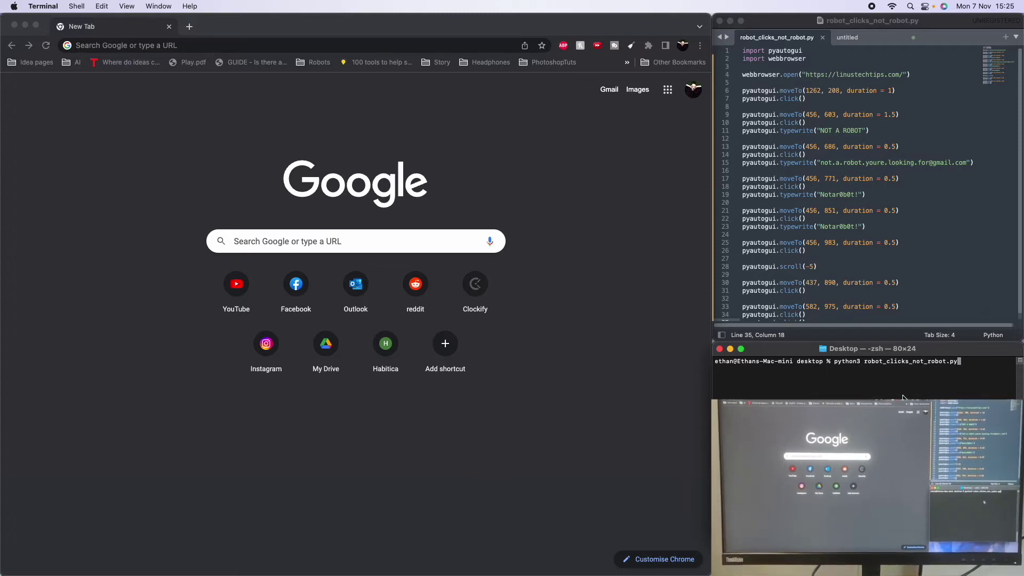
# Recall an earlier command from the zsh history with the Up arrow
pyautogui.press('Up')
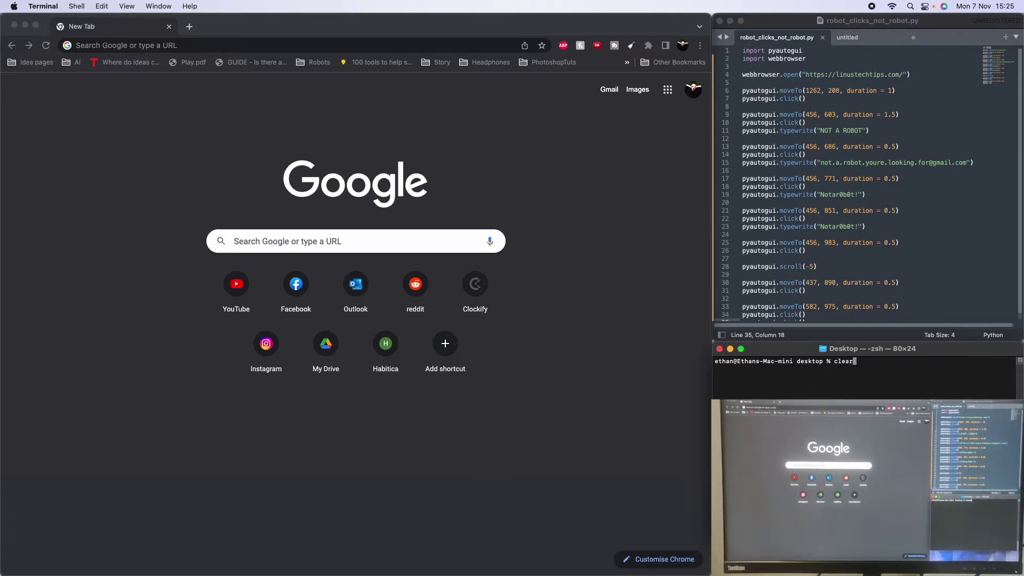
# Rerun the robot_clicks_not_robot.py registration, dismiss password saving, then open the LTT validation email in Gmail
pyautogui.press('Down')
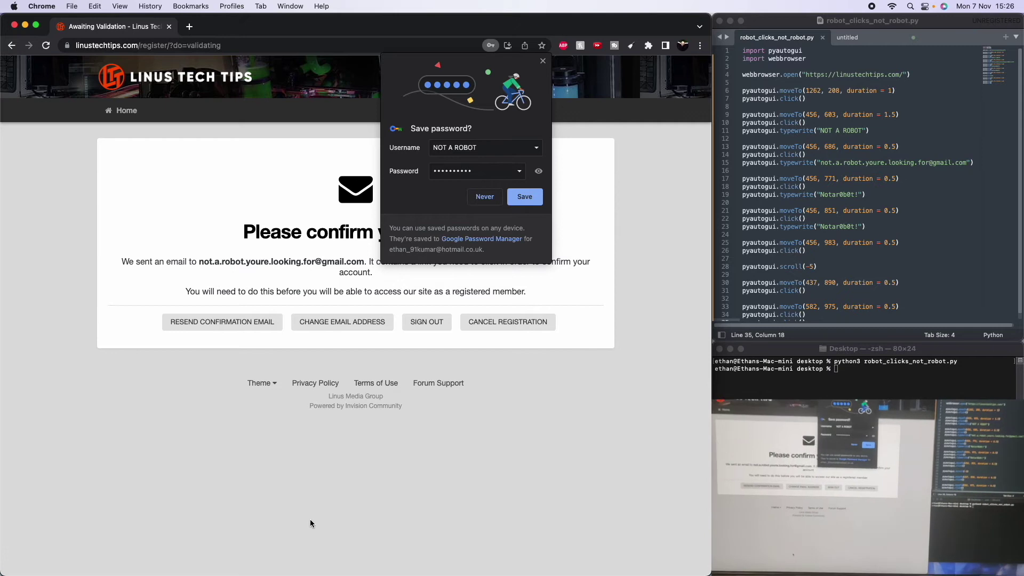
pyautogui.click(543, 62)
pyautogui.moveTo(190, 262); pyautogui.dragTo(332, 265)
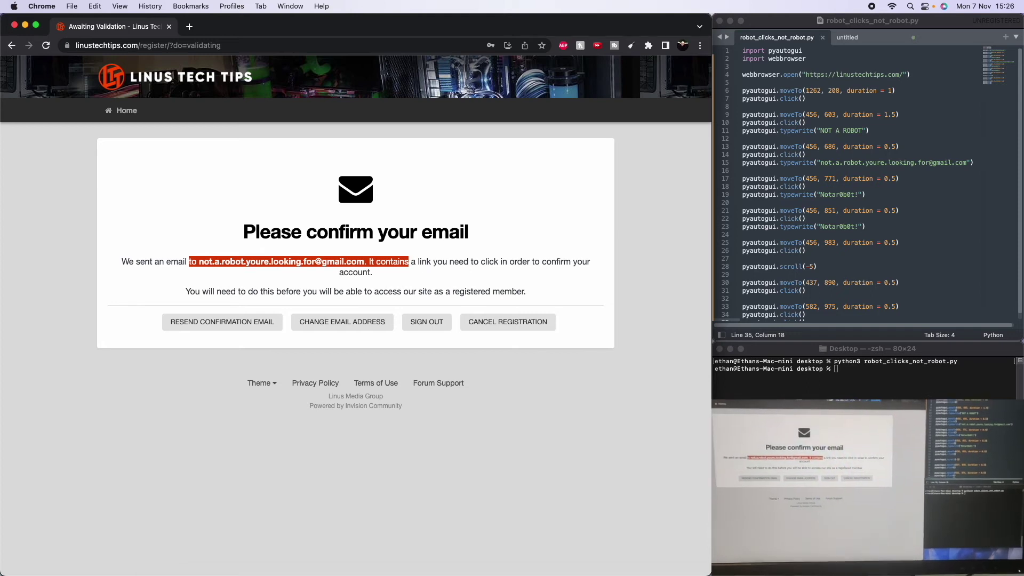
pyautogui.moveTo(682, 570)
pyautogui.click(682, 550)
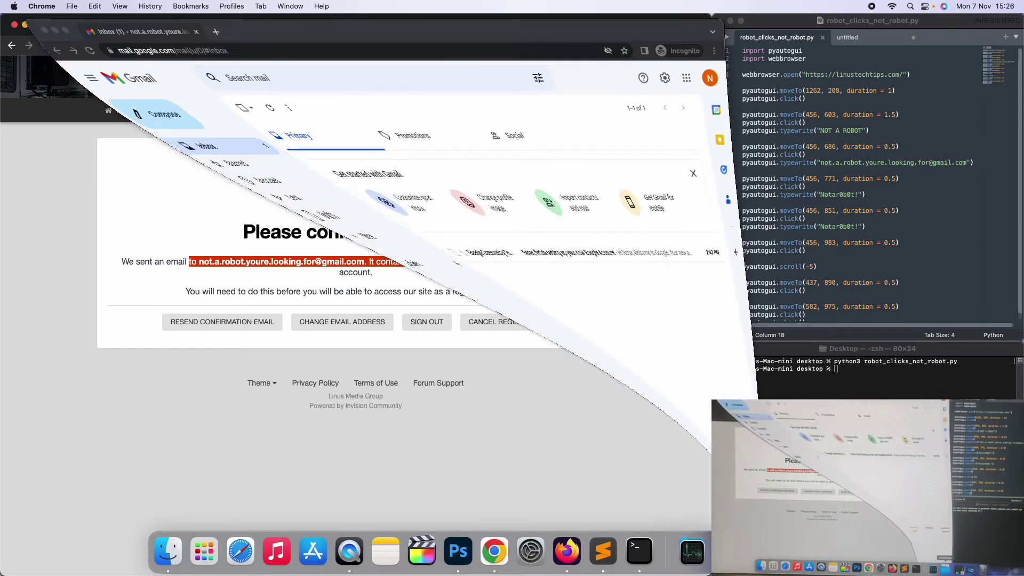
pyautogui.click(334, 241)
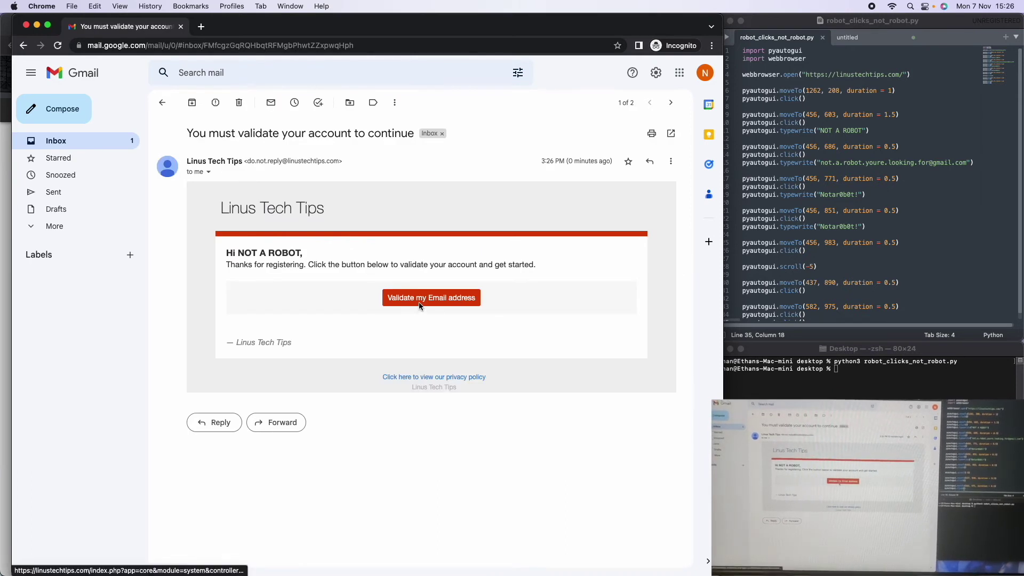
# Follow the email's 'Validate my Email address' link, then confirm with 'Validate my account'
pyautogui.click(420, 298)
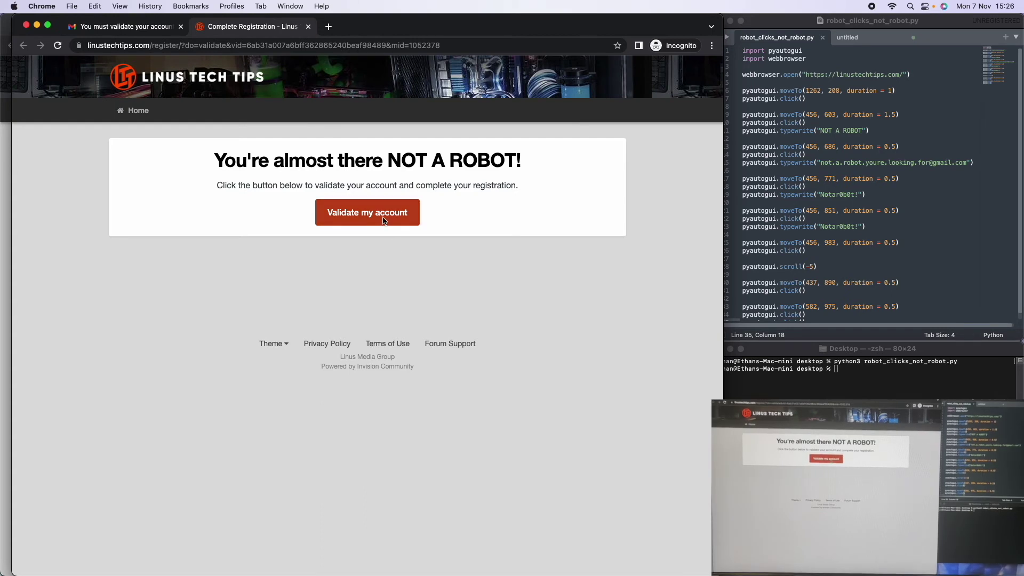
pyautogui.click(382, 217)
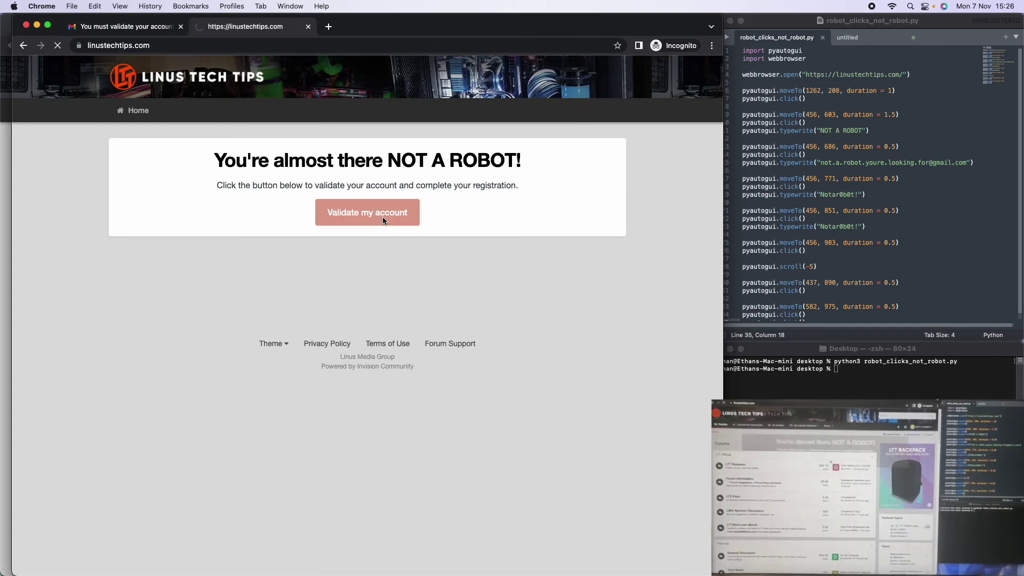